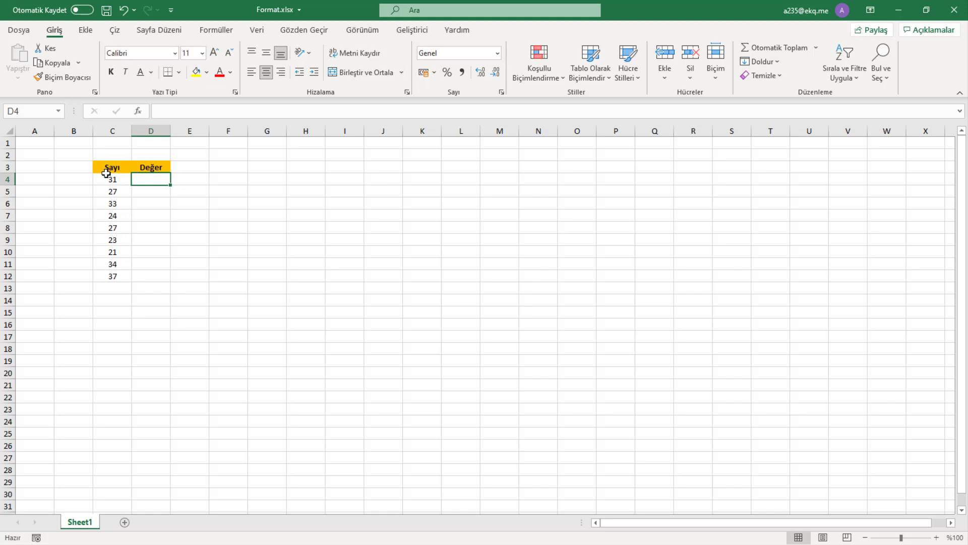
Enter =EĞER(C4>25;"Büyük";"Küçük") in D4 to label the first Sayı value
left_click_drag(106, 179, 113, 276)
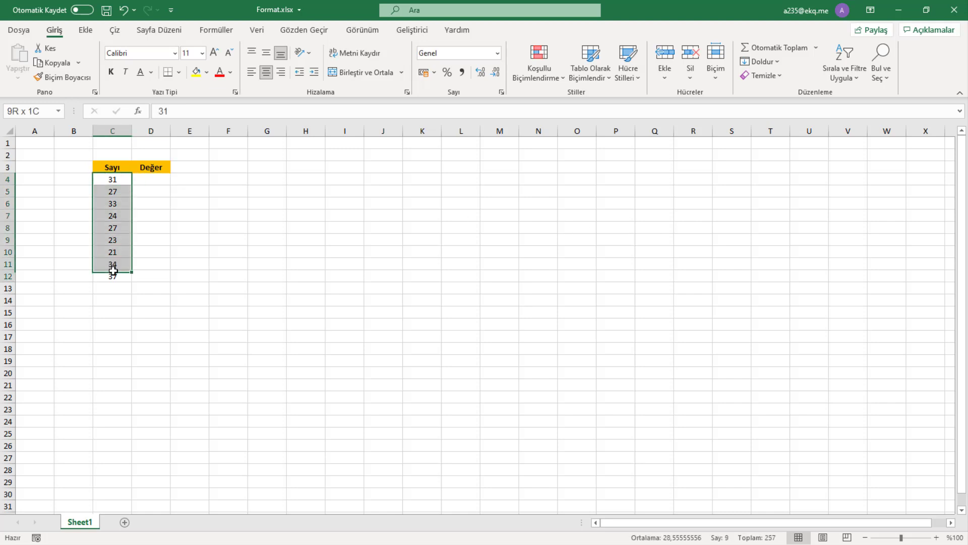
left_click(166, 178)
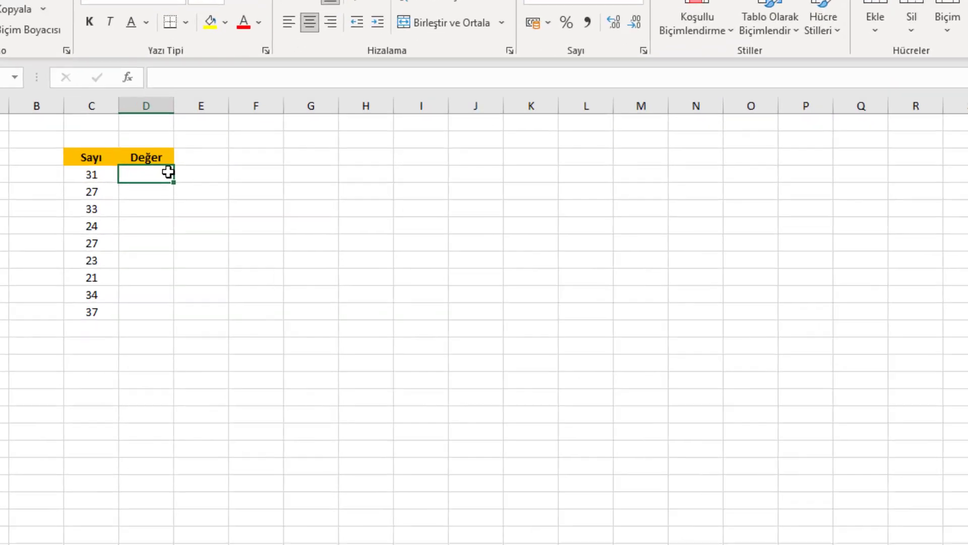
type("=eğe")
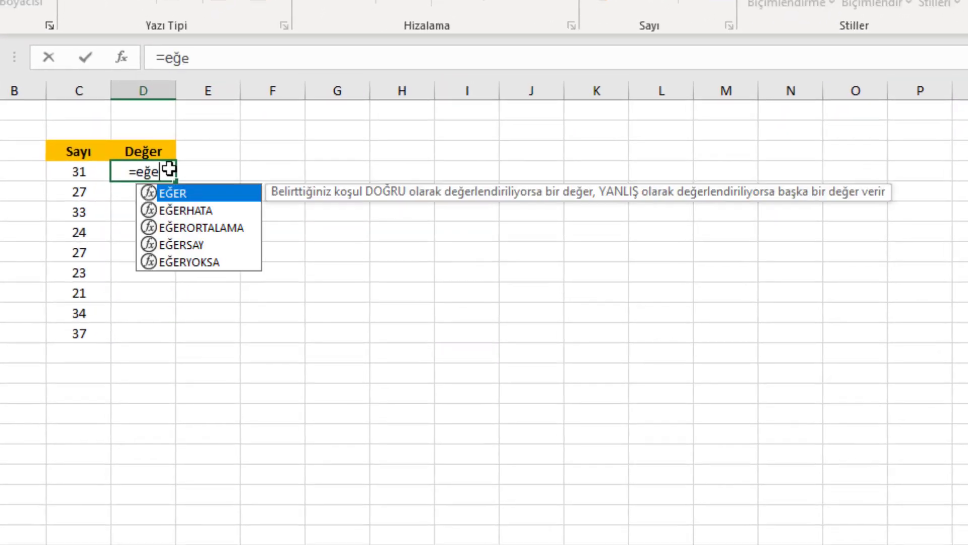
key("Tab")
key("Left")
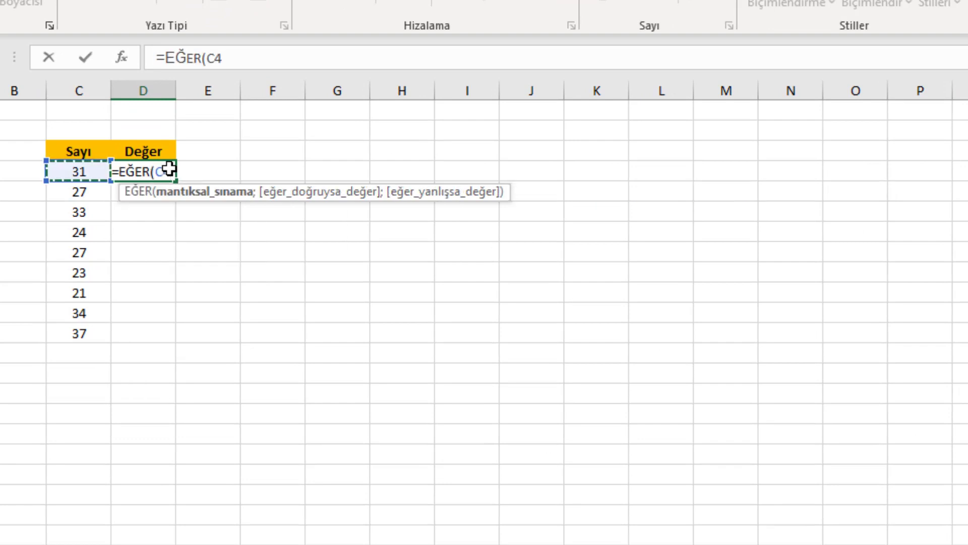
type(">")
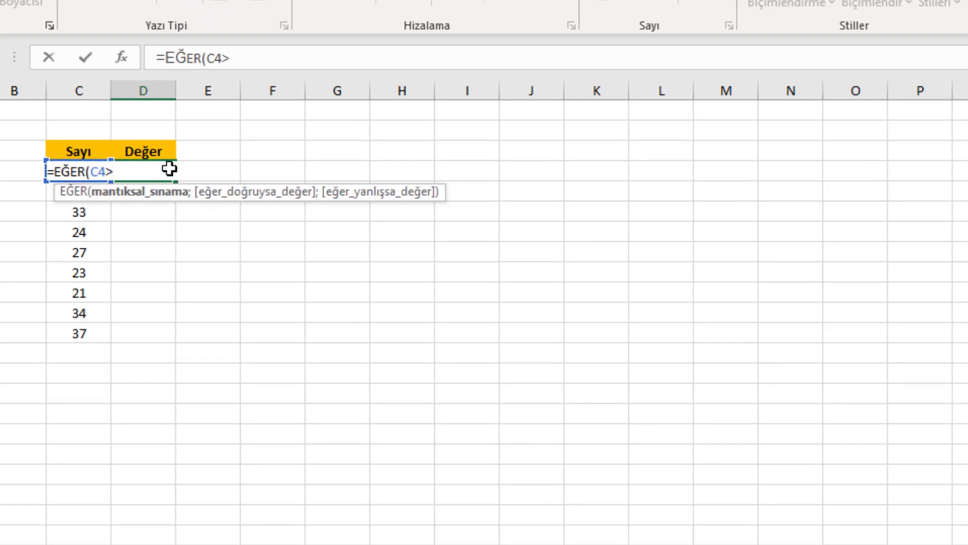
type("25;\"")
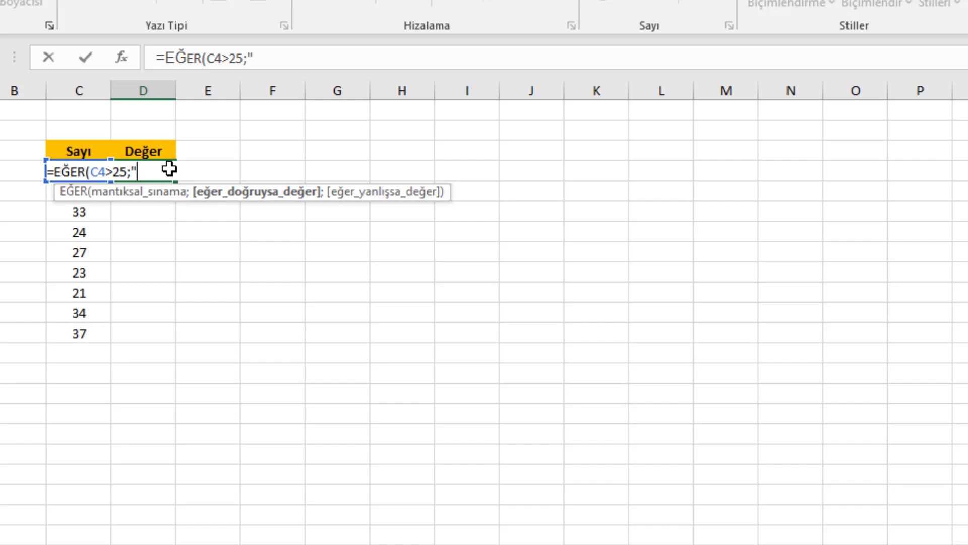
type("Büyük\"")
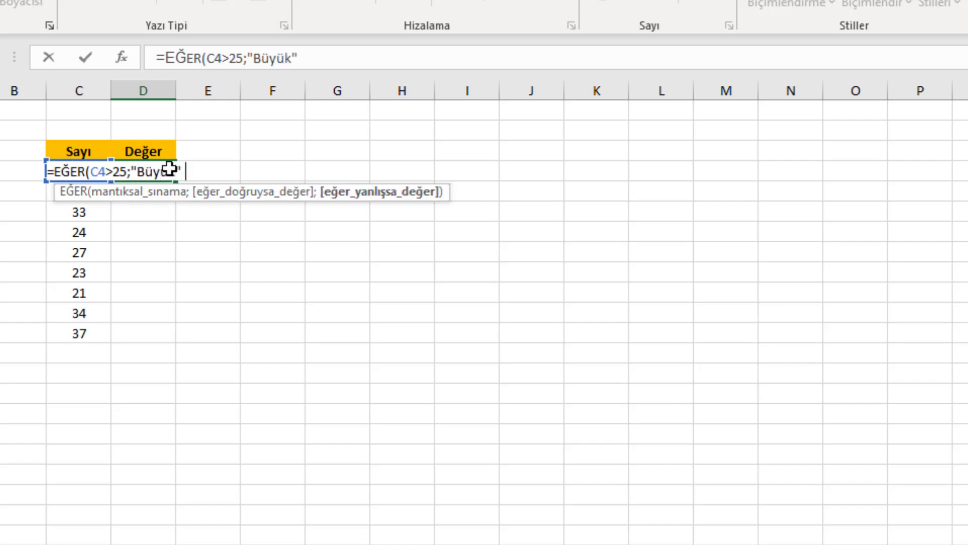
type(";\"Küçük")
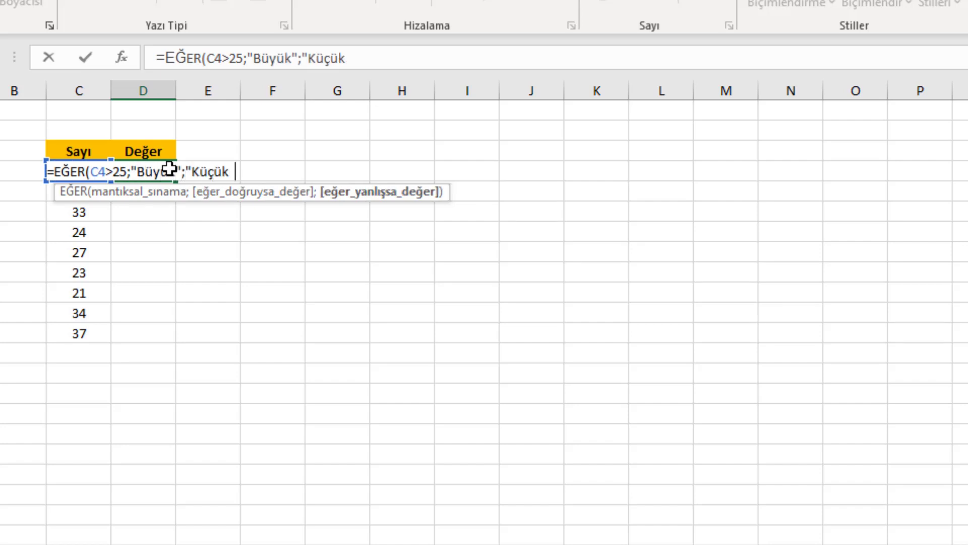
type("\"")
key("Return")
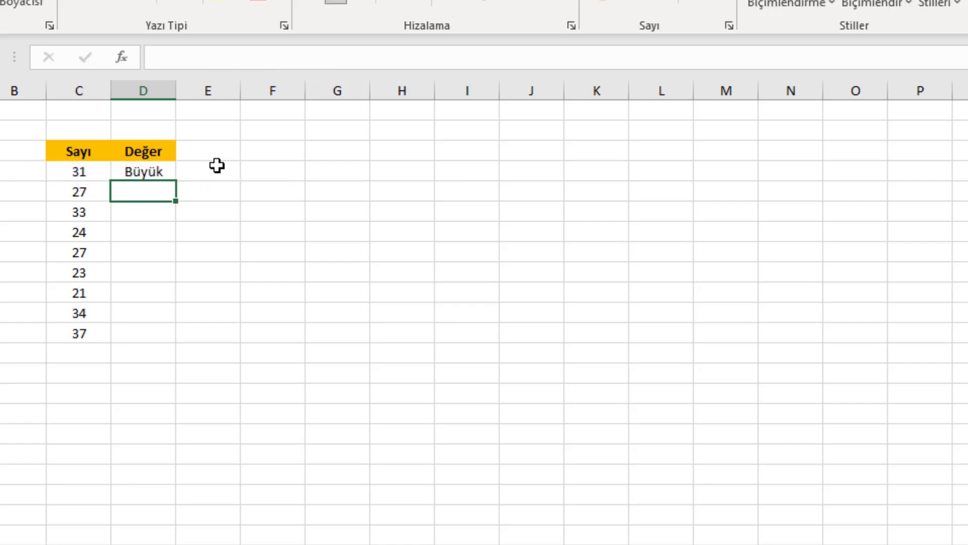
Fill the EĞER formula down to D12, inspect D8, then clear the results and reselect D4:D12
left_click(172, 172)
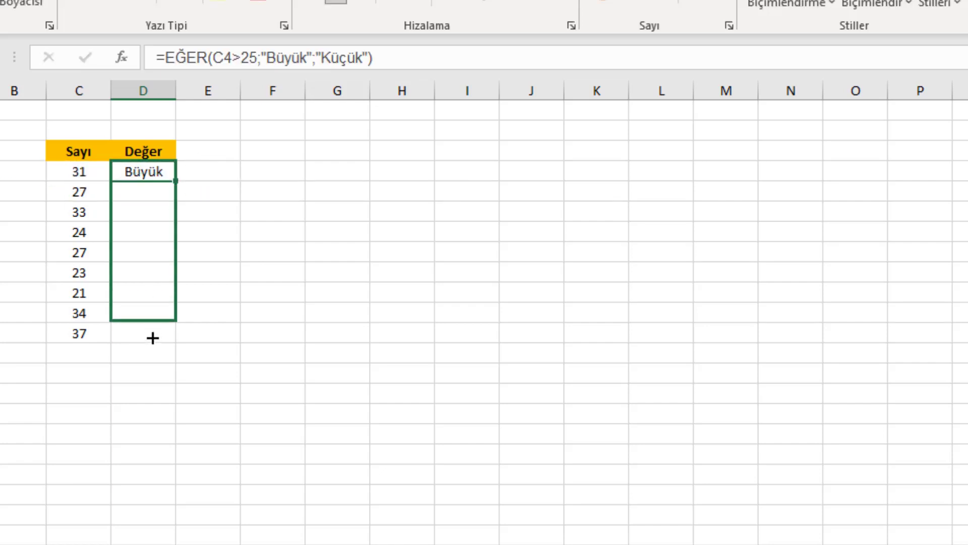
left_click_drag(175, 179, 151, 335)
left_click(171, 244)
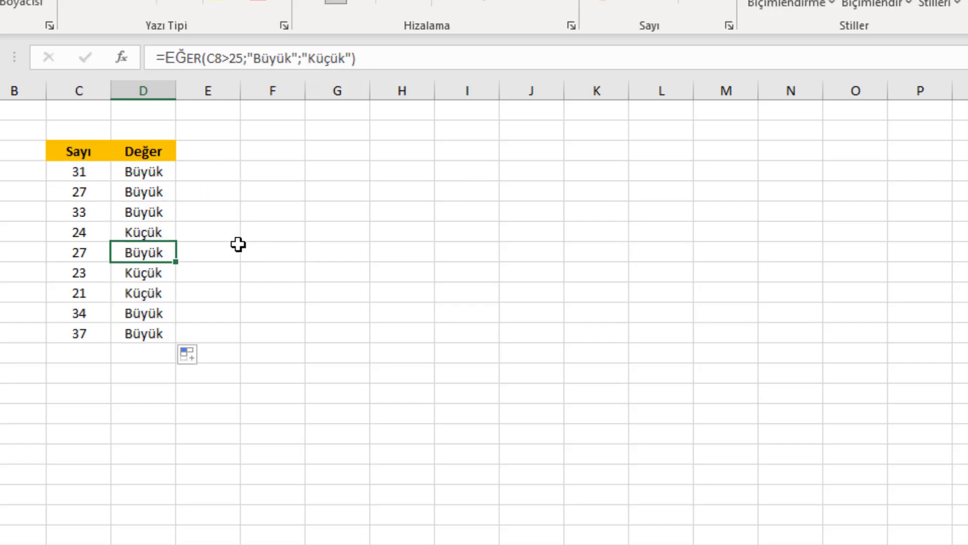
left_click_drag(143, 173, 145, 349)
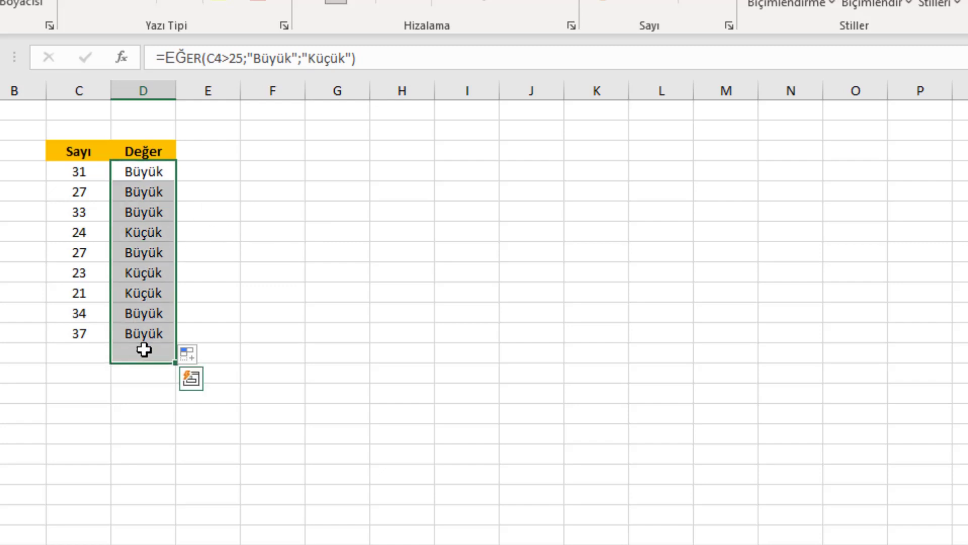
key("Delete")
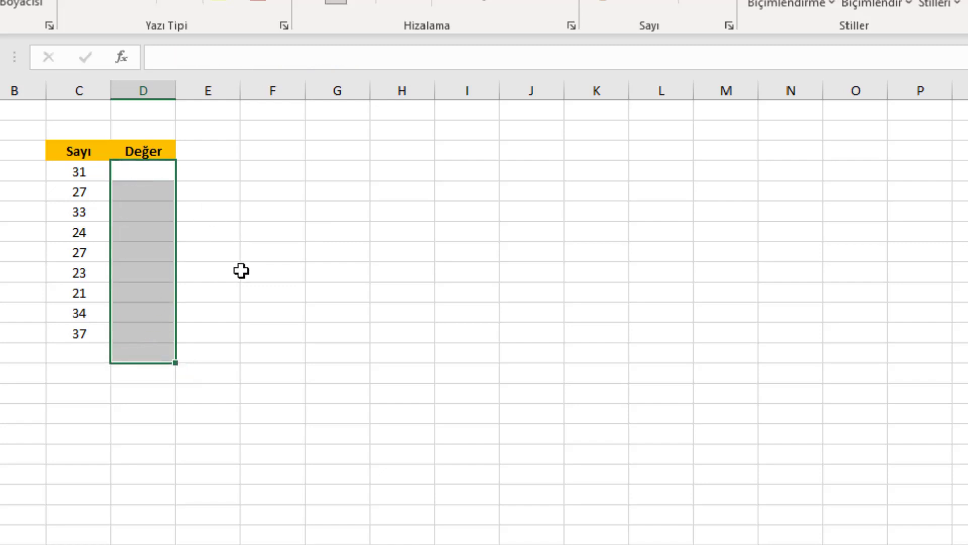
left_click(244, 272)
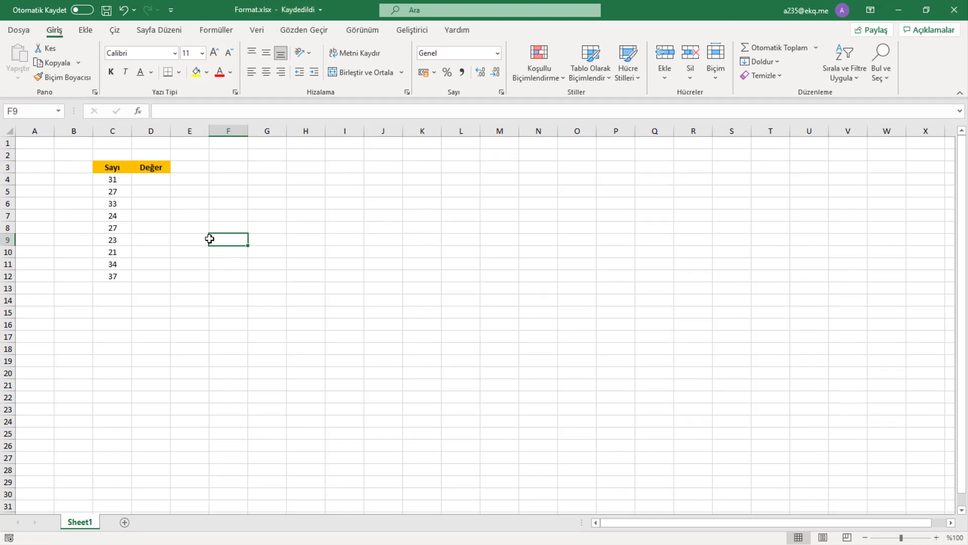
left_click_drag(162, 179, 155, 276)
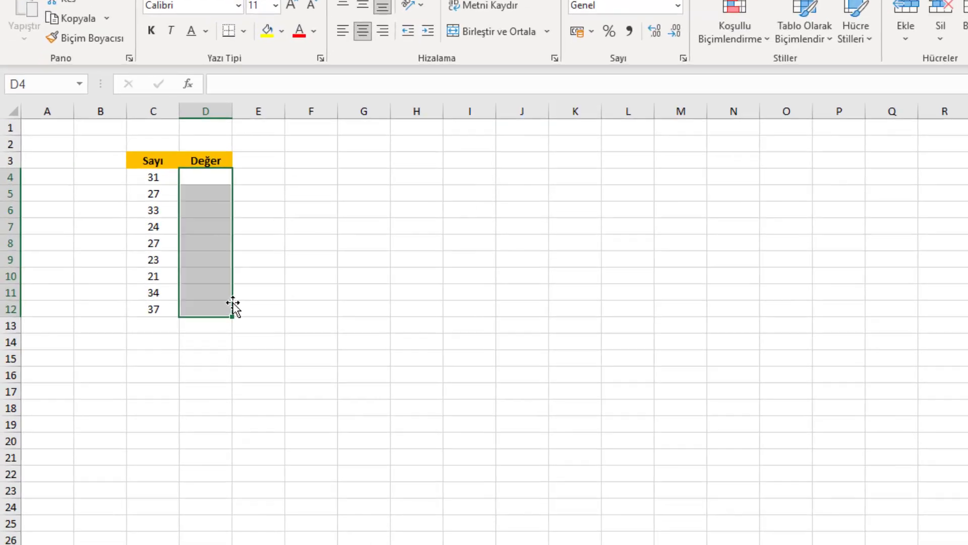
Enter =C4 into all of D4:D12 at once, verify C4/D4 and C10/D10, then reselect D4:D12
type("=")
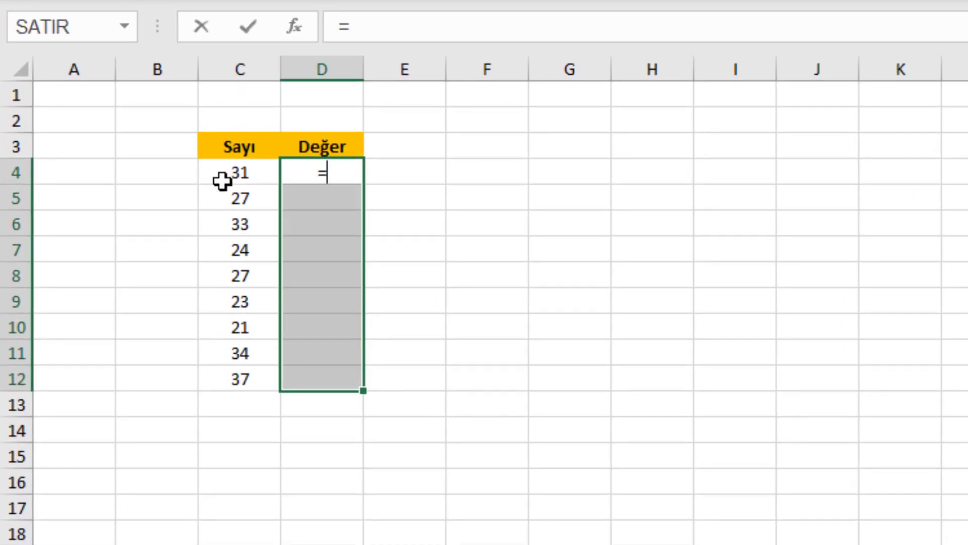
left_click(222, 180)
key("ctrl+Return")
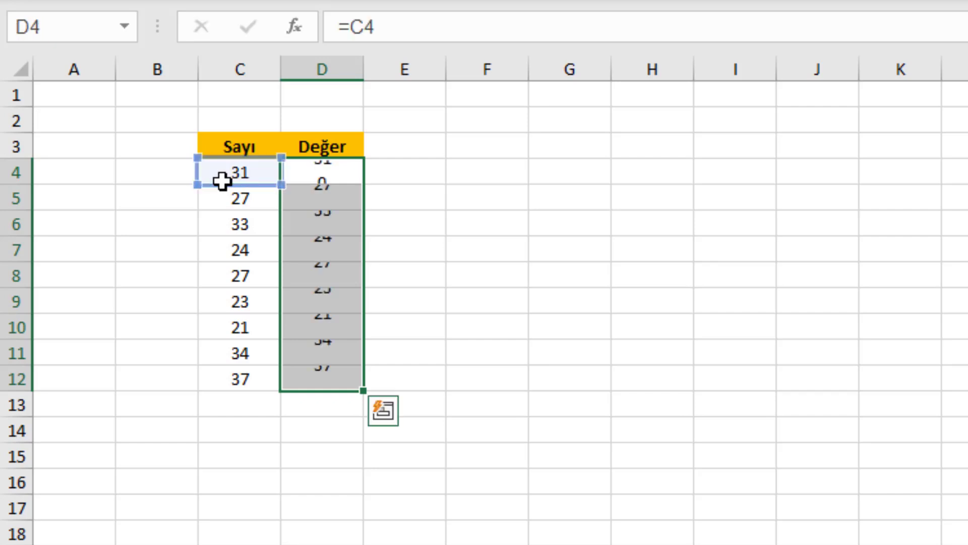
left_click(264, 179)
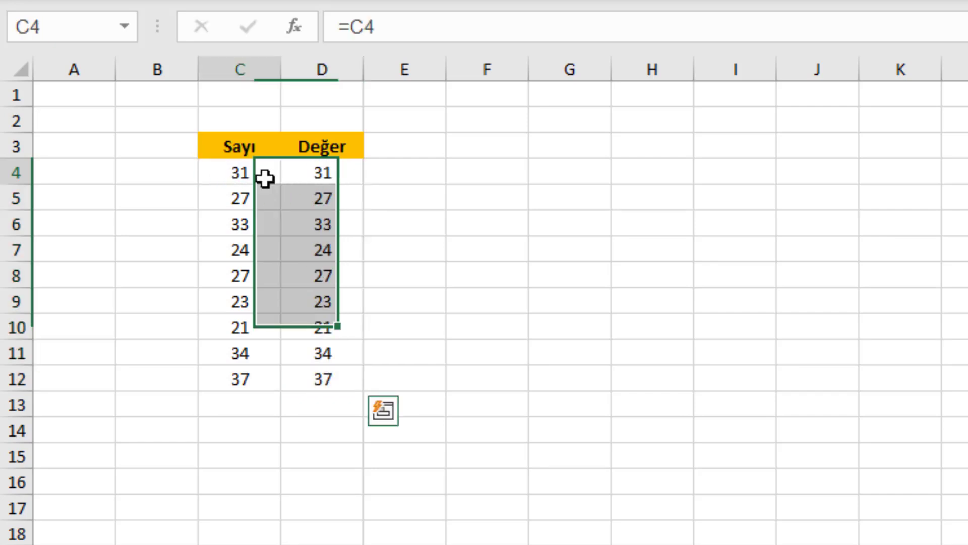
left_click(326, 178)
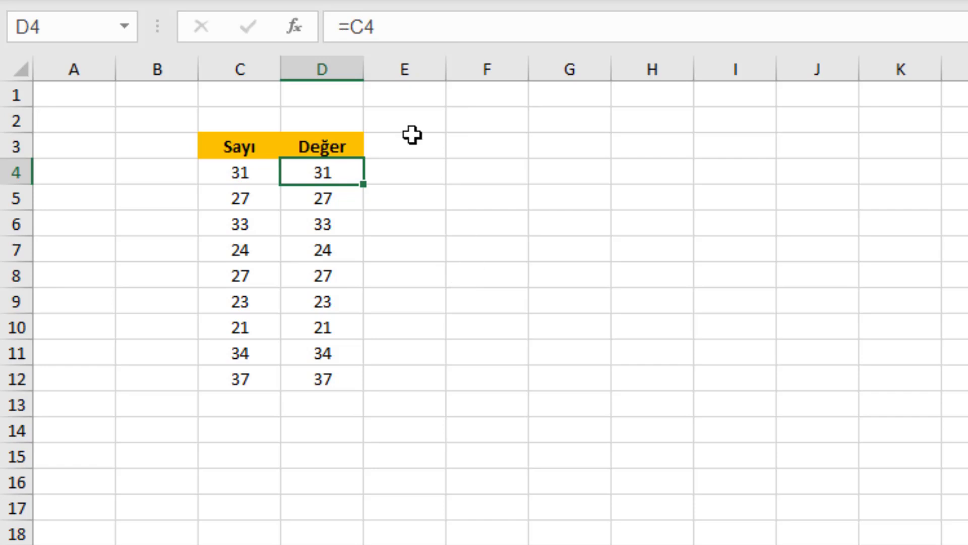
left_click(239, 322)
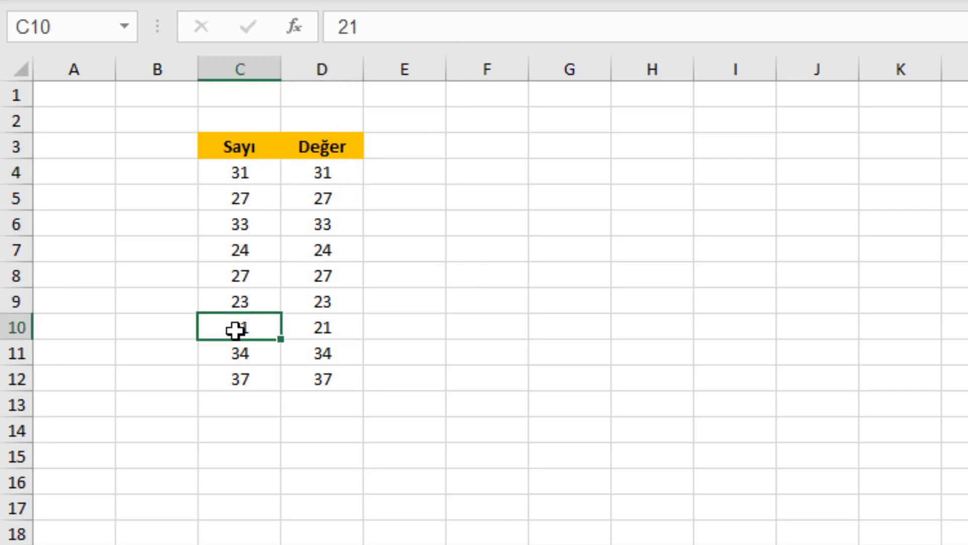
left_click(310, 327)
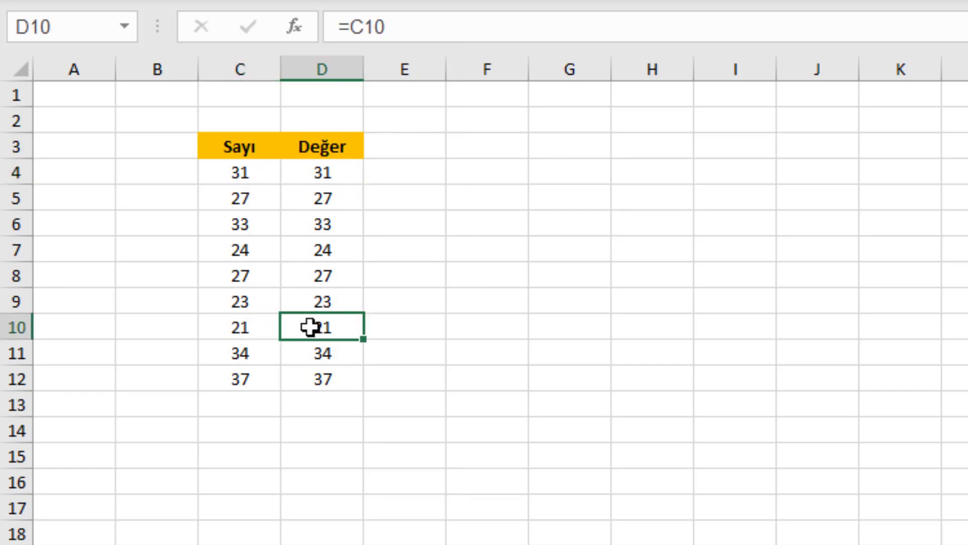
left_click_drag(316, 173, 322, 379)
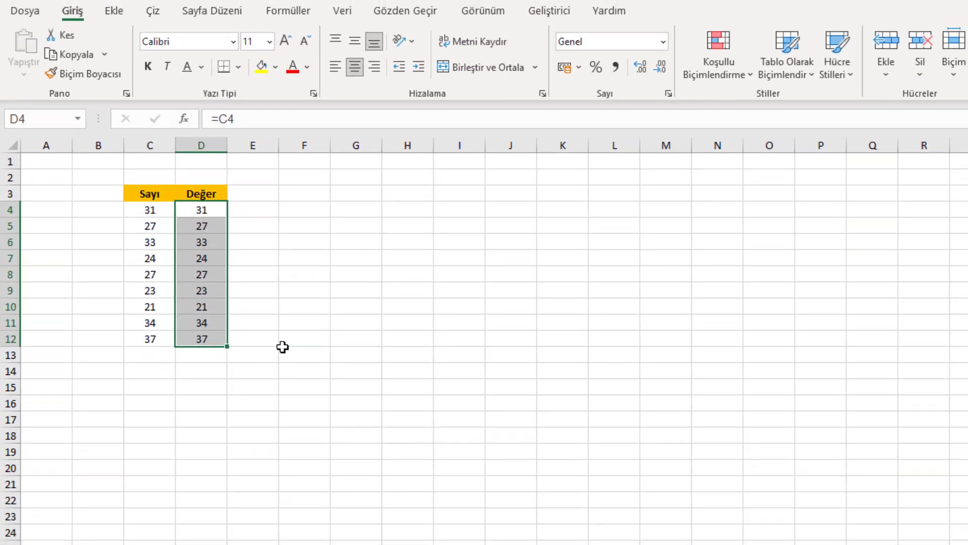
Replace the custom number format code for D4:D12 with [>=25]"Büyük";"Küçük"
key("ctrl+1")
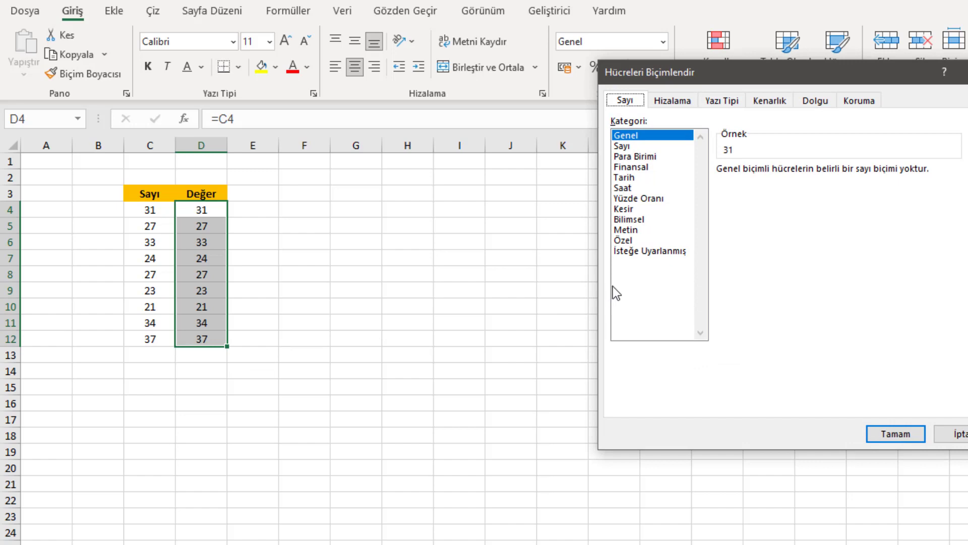
left_click(661, 254)
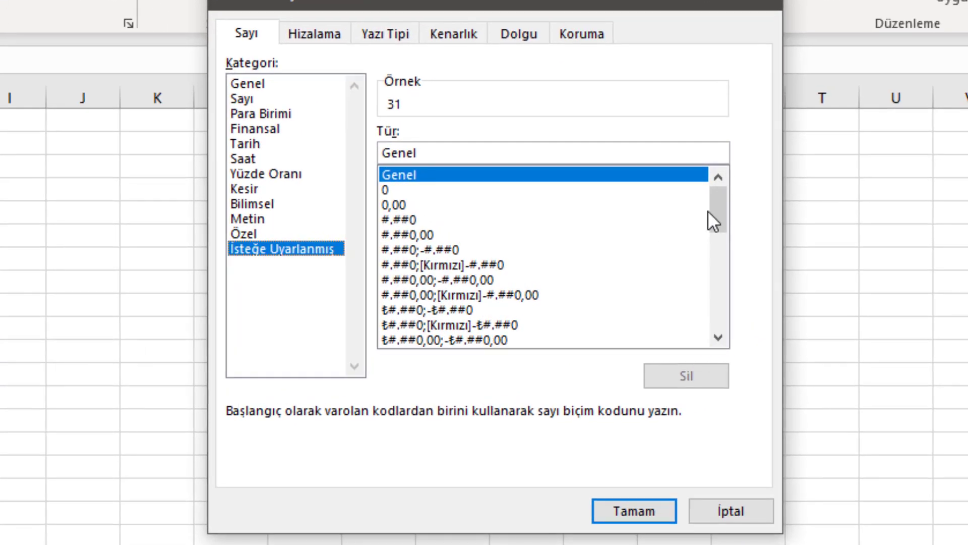
left_click_drag(709, 212, 712, 313)
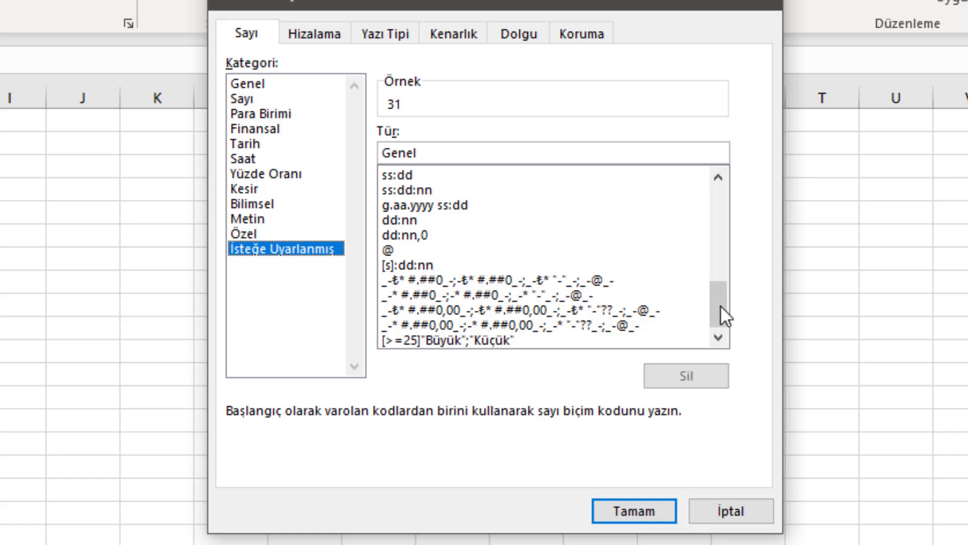
left_click_drag(720, 304, 725, 201)
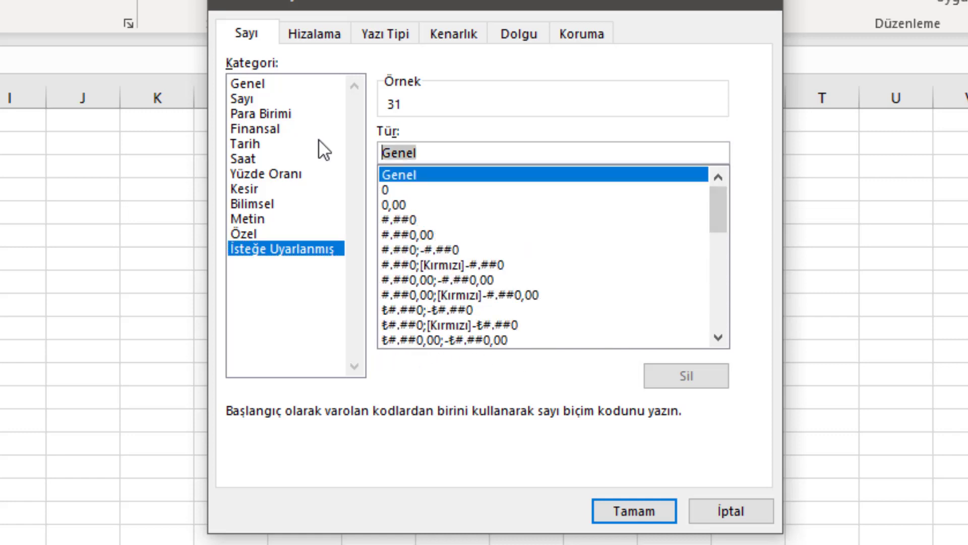
key("BackSpace")
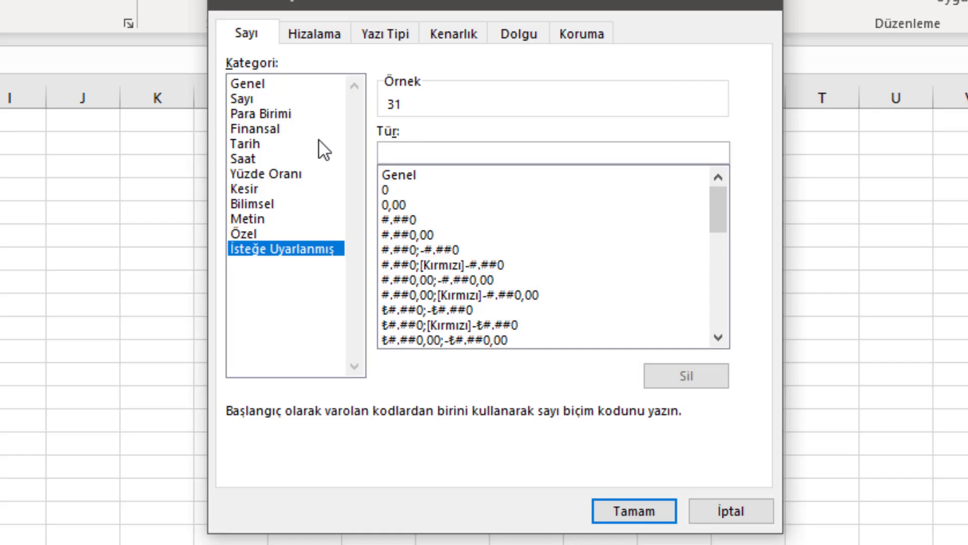
type("[")
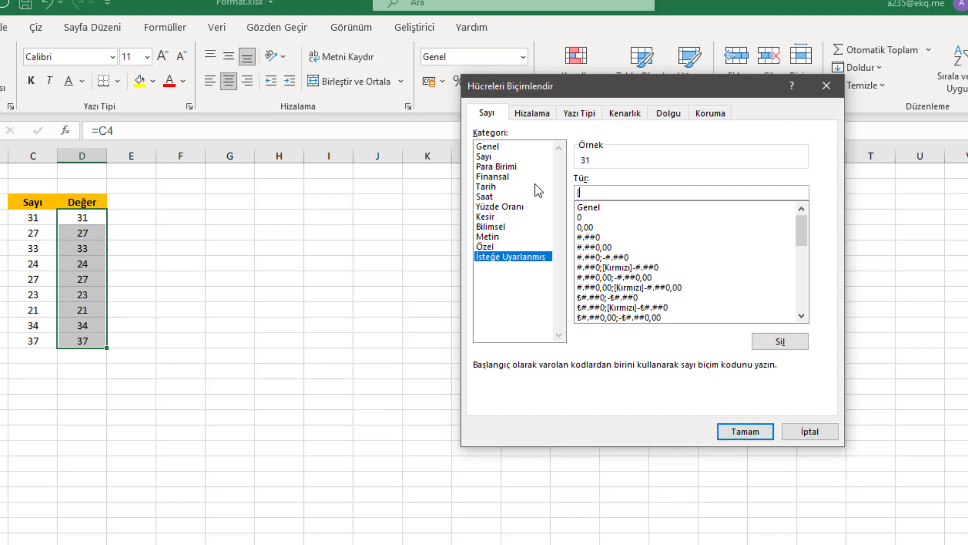
type("<")
type("=")
key("BackSpace")
key("BackSpace")
type(">=")
type("25")
type("]")
type("\"")
type("Büyük")
type("\"")
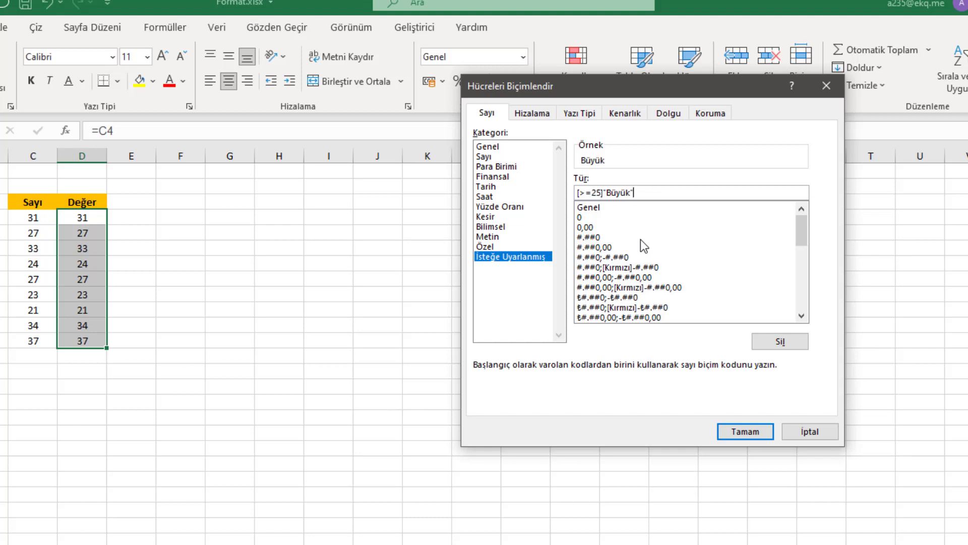
type(";")
type("\"Kü")
type("çük\"")
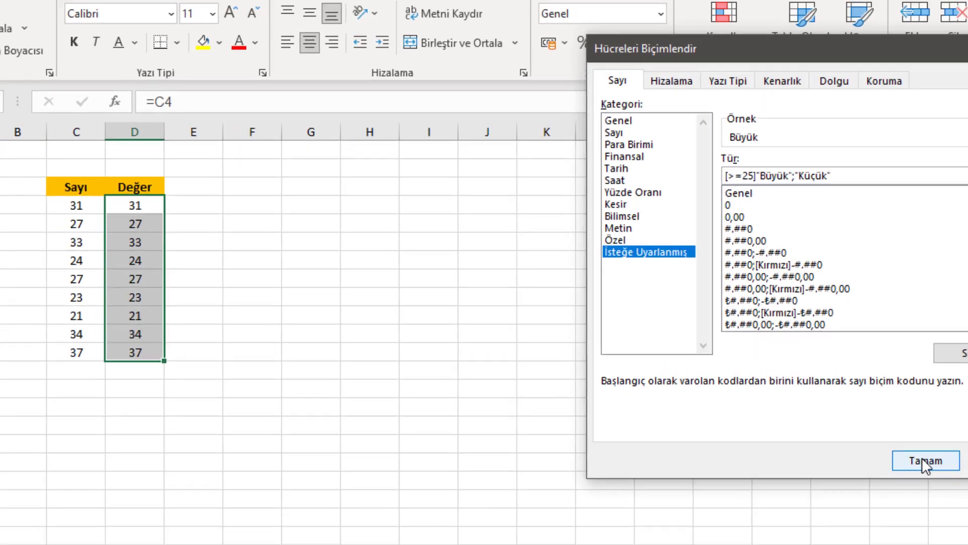
Apply the Büyük/Küçük custom format and inspect D4 and D7's results
left_click(922, 459)
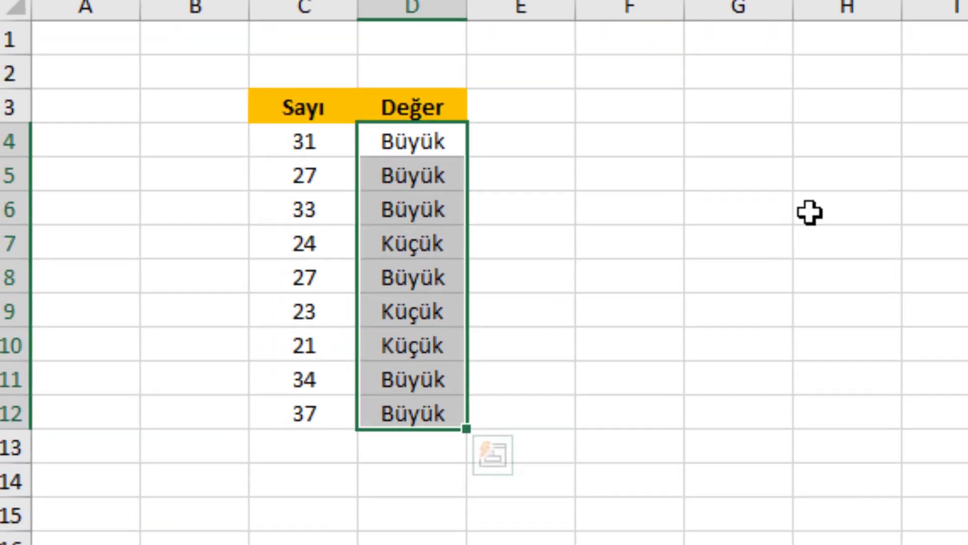
left_click_drag(458, 133, 458, 130)
left_click(459, 131)
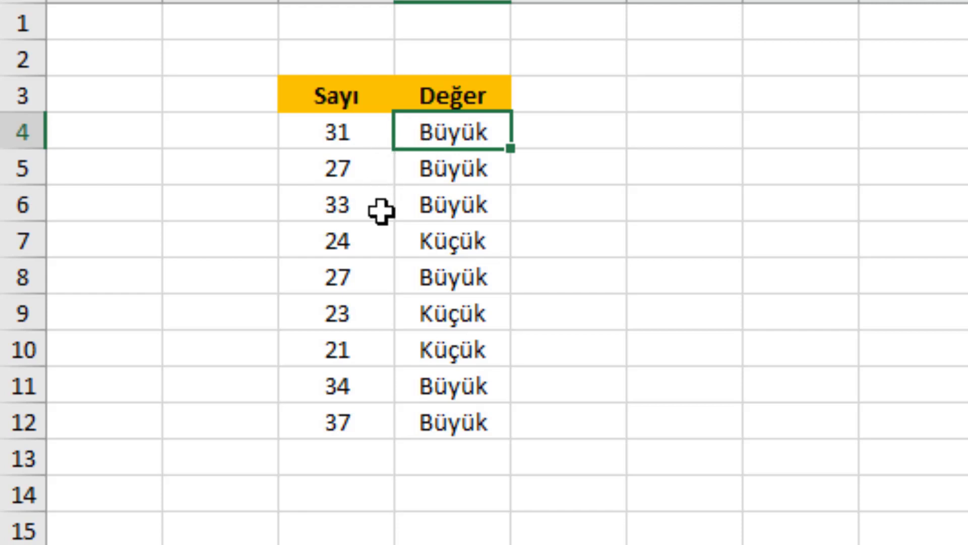
left_click(434, 240)
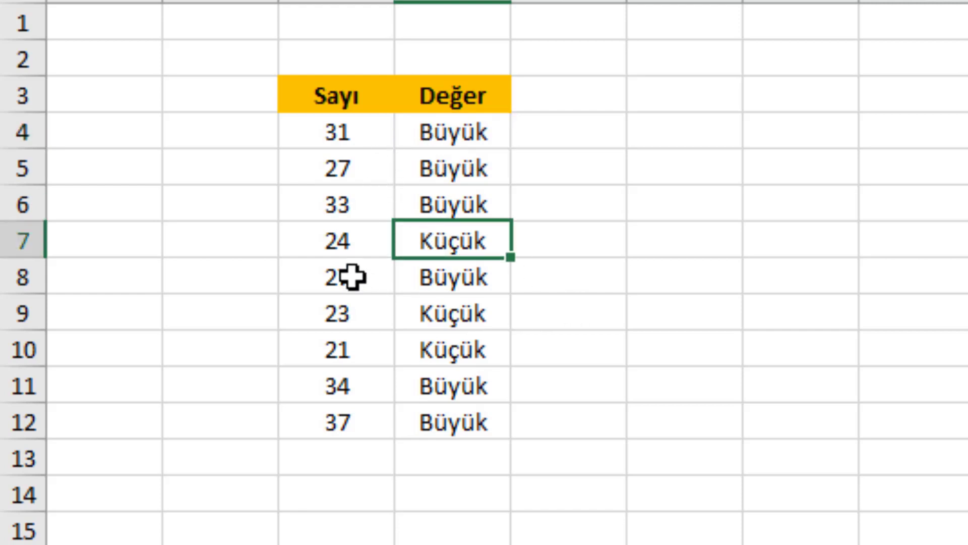
Change C7 from 24 to 25, confirm D7 now shows Büyük, and select D4:D12
double_click(353, 243)
key("BackSpace")
type("5")
key("Return")
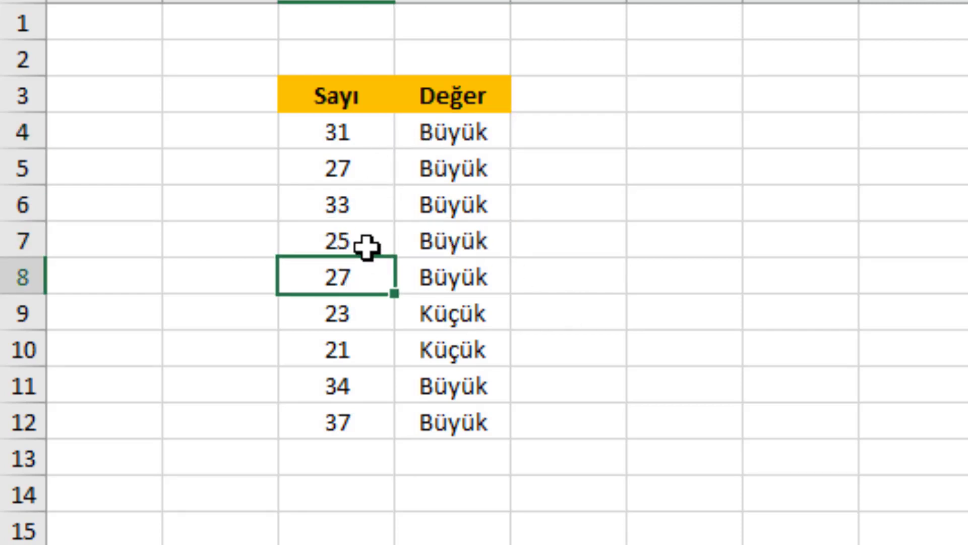
left_click(437, 253)
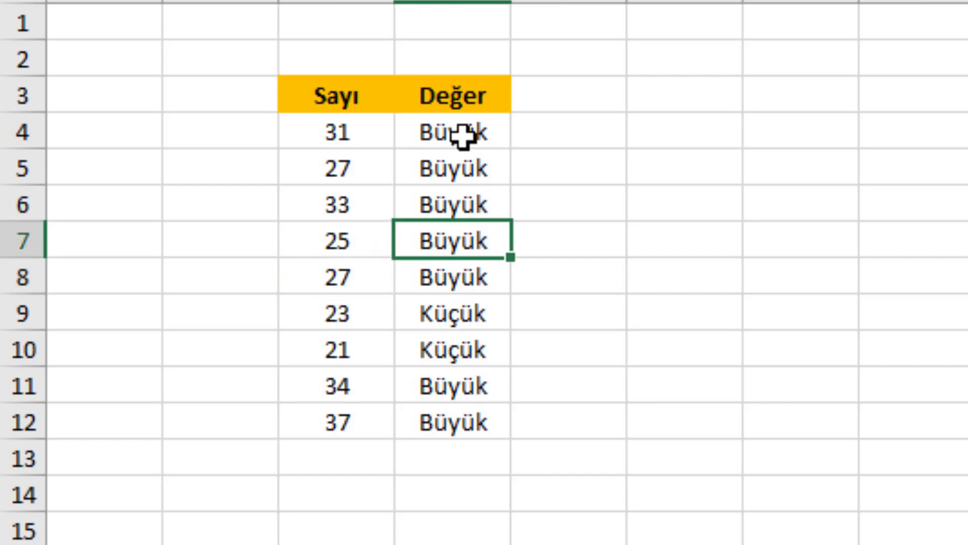
left_click_drag(464, 134, 473, 438)
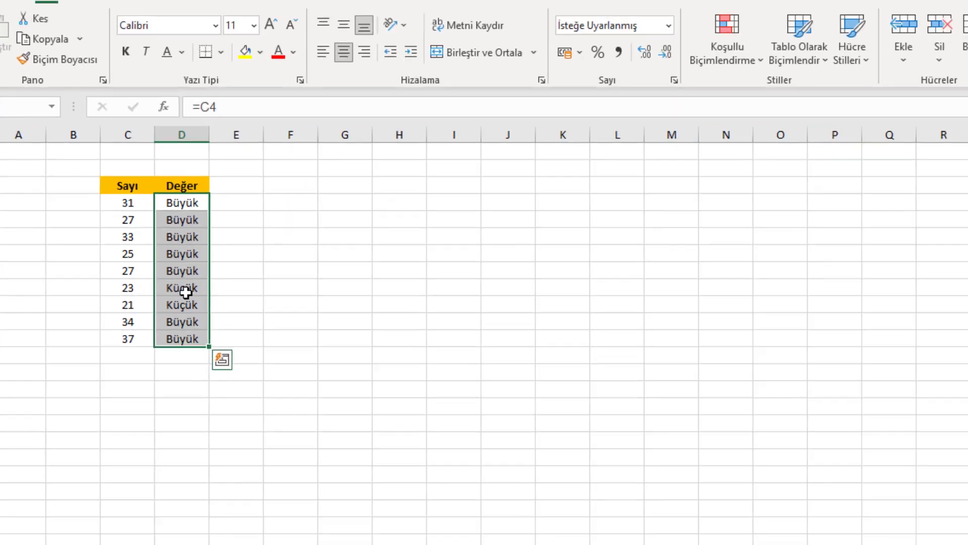
Edit the custom format to [>25]"Büyük";"Küçük" so 25 shows Küçük, checking D7
key("ctrl+1")
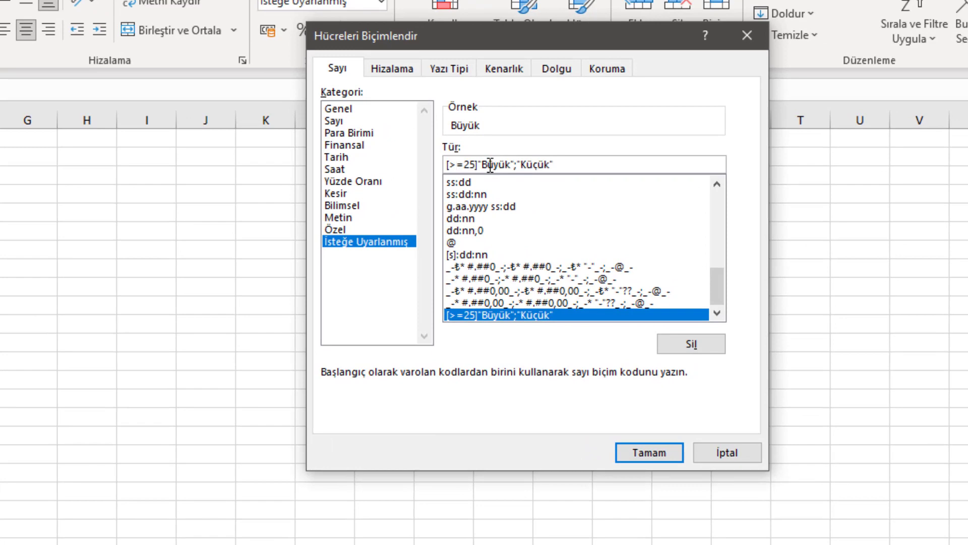
key("BackSpace")
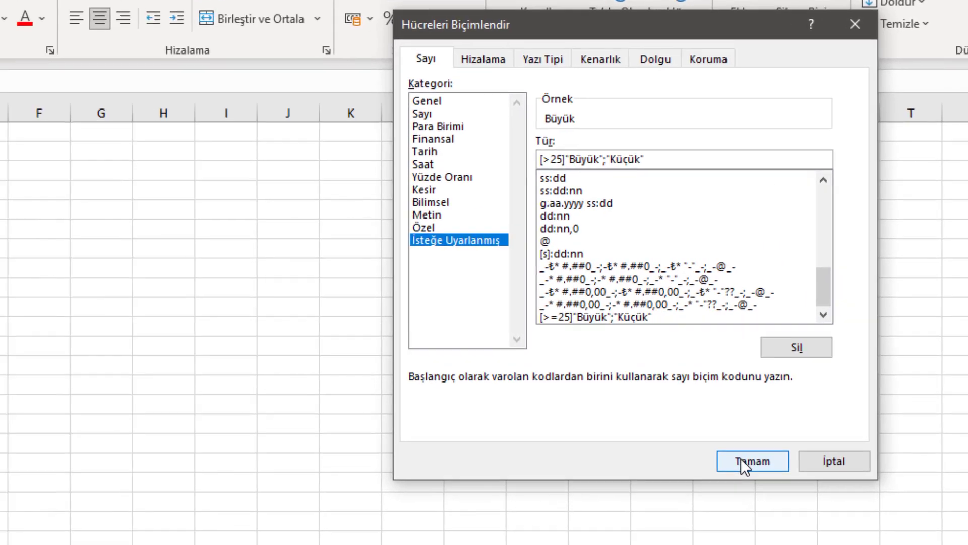
left_click(639, 450)
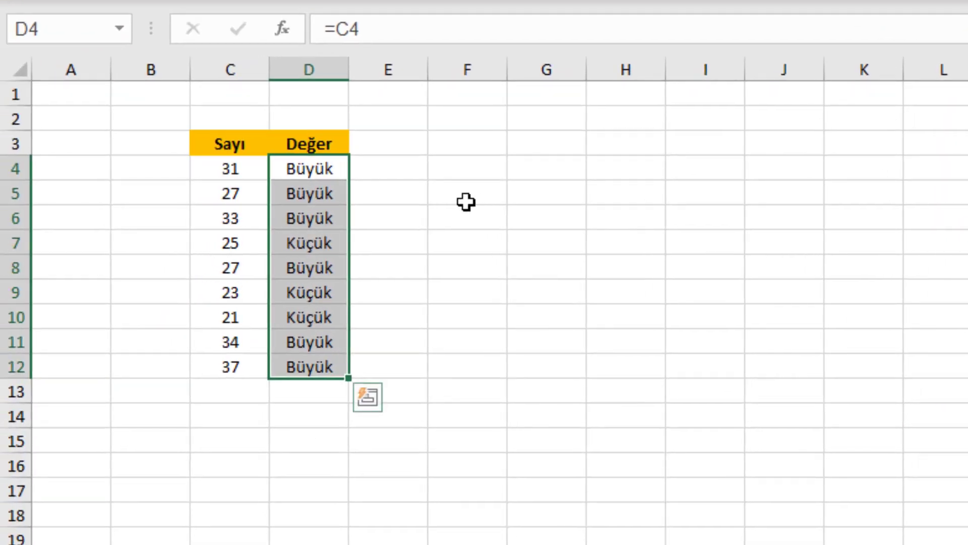
left_click(305, 241)
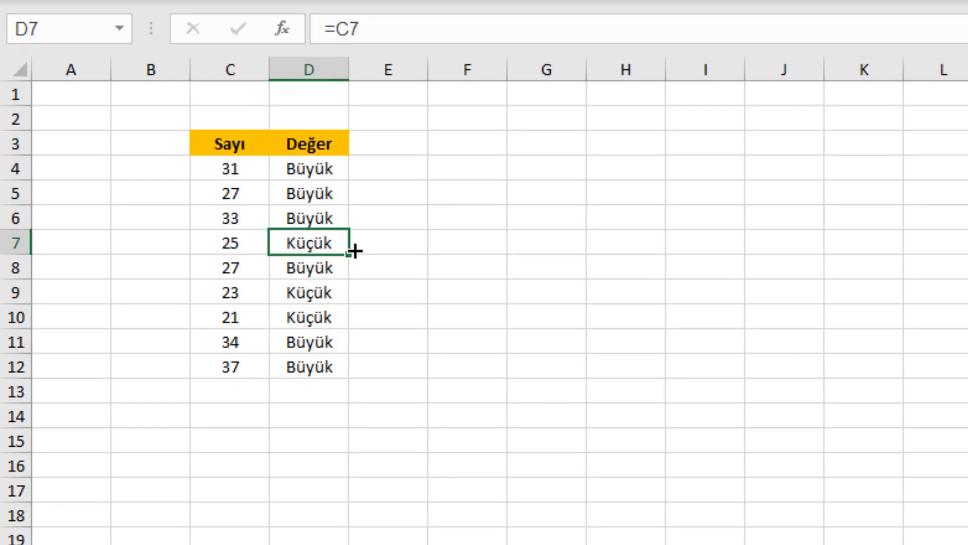
Select D4:D12 and delete their contents
left_click(401, 242)
left_click_drag(315, 173, 308, 367)
key("Delete")
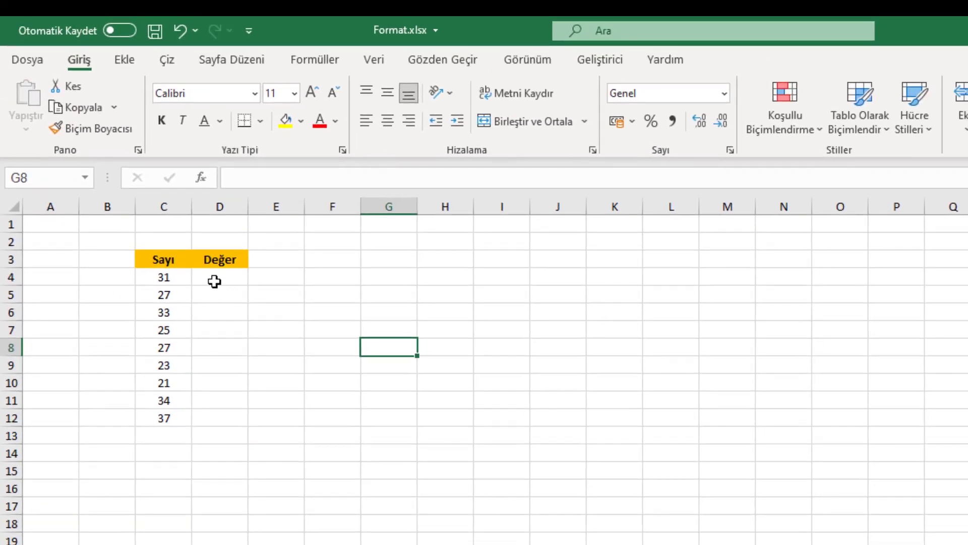
Apply the [>25]"Büyük";"Küçük" custom format to the empty cell D4
left_click(223, 281)
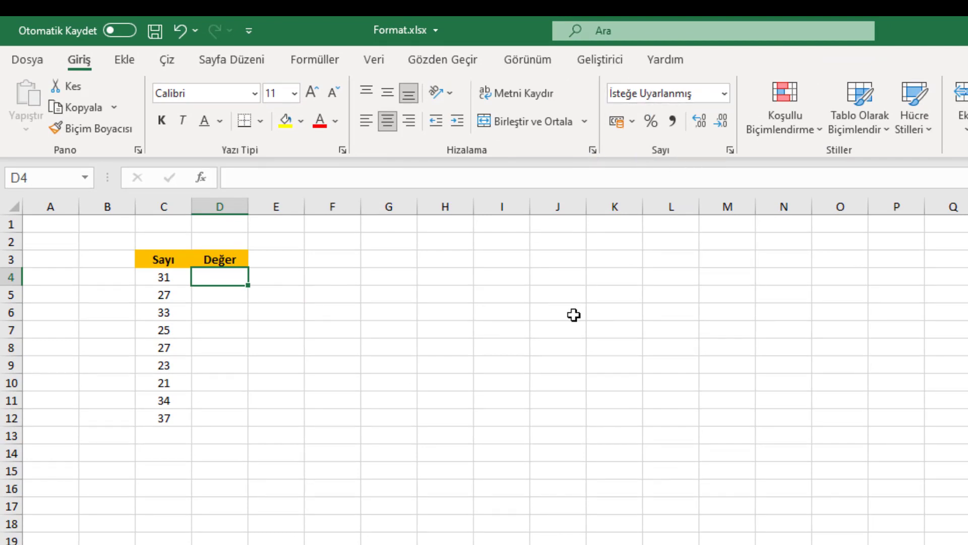
key("ctrl+1")
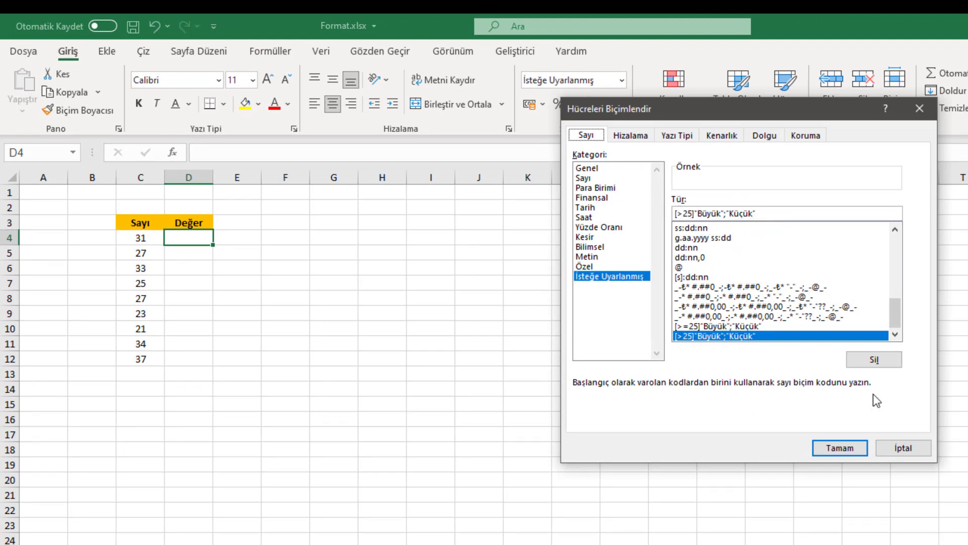
left_click(845, 452)
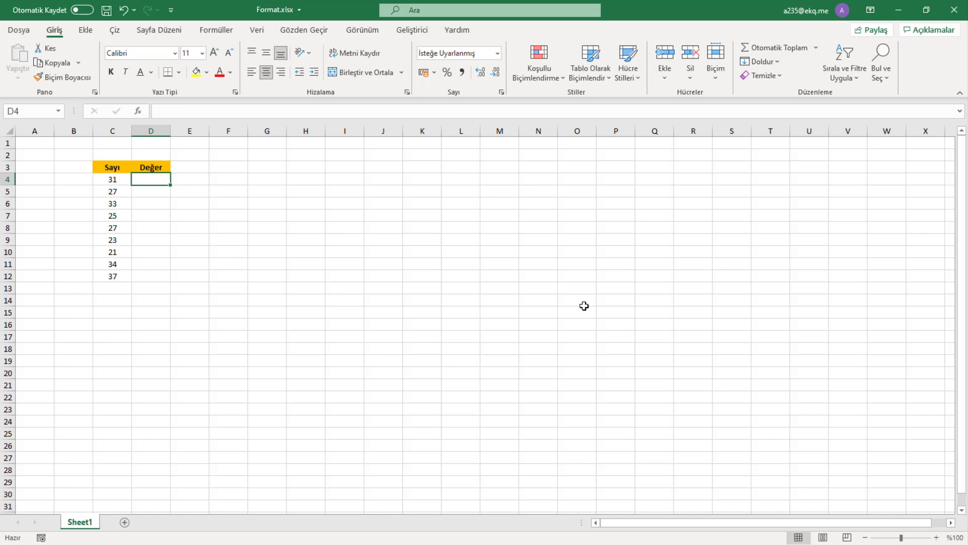
Enter =C4 in D4 and fill it down to D12 so each row shows Büyük or Küçük
type("=")
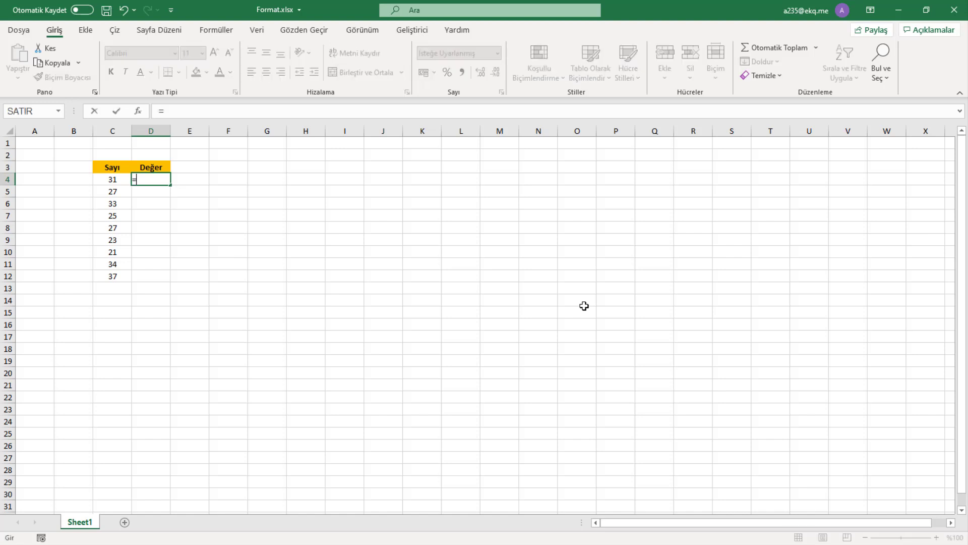
left_click(120, 178)
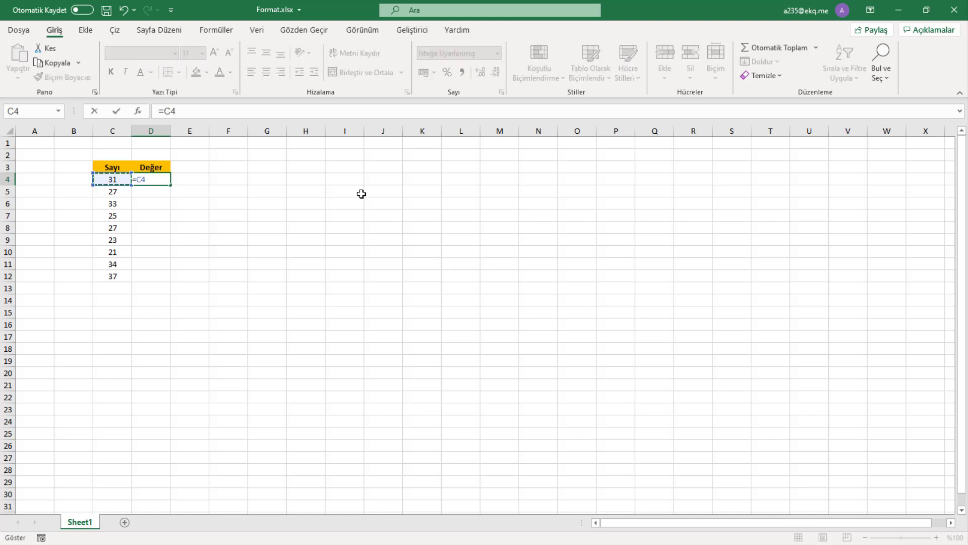
key("Return")
left_click(159, 179)
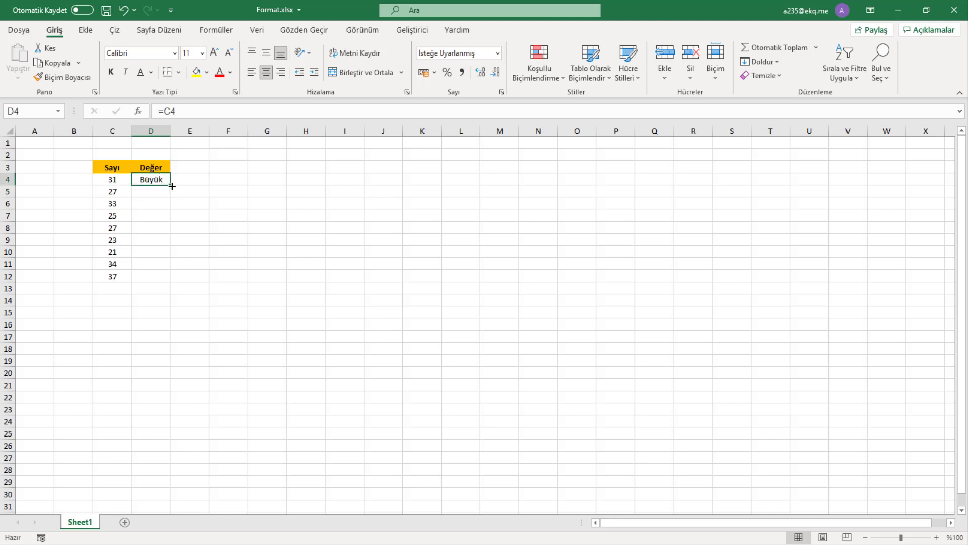
double_click(170, 185)
left_click_drag(157, 191, 158, 266)
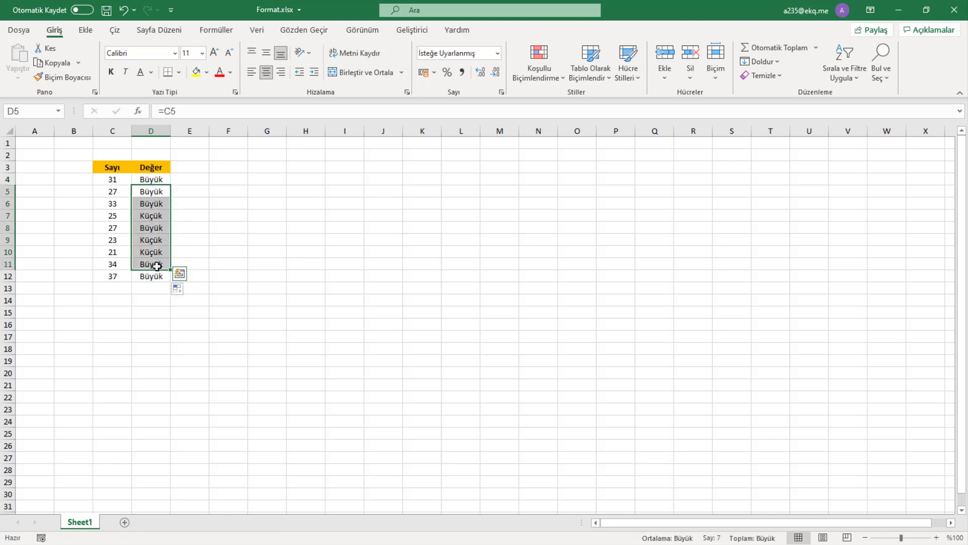
left_click(246, 249)
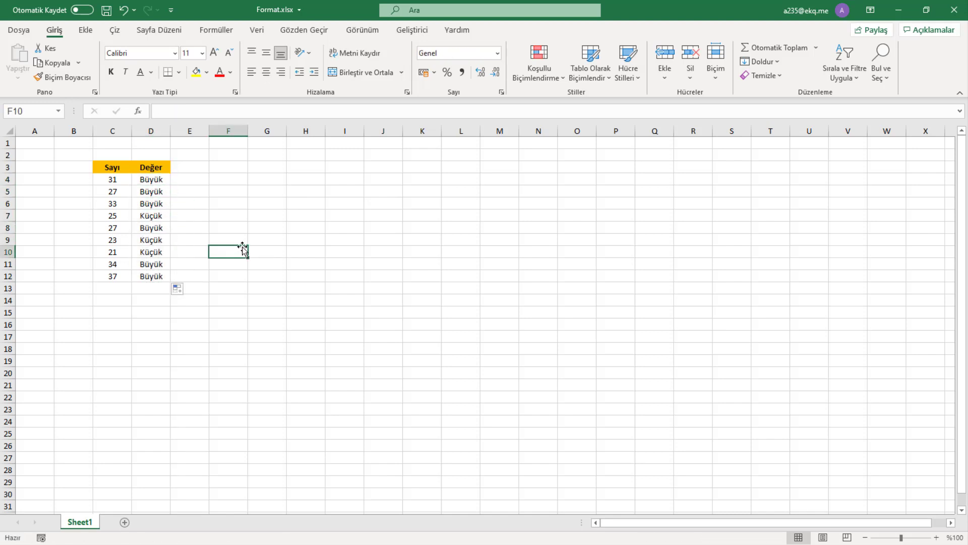